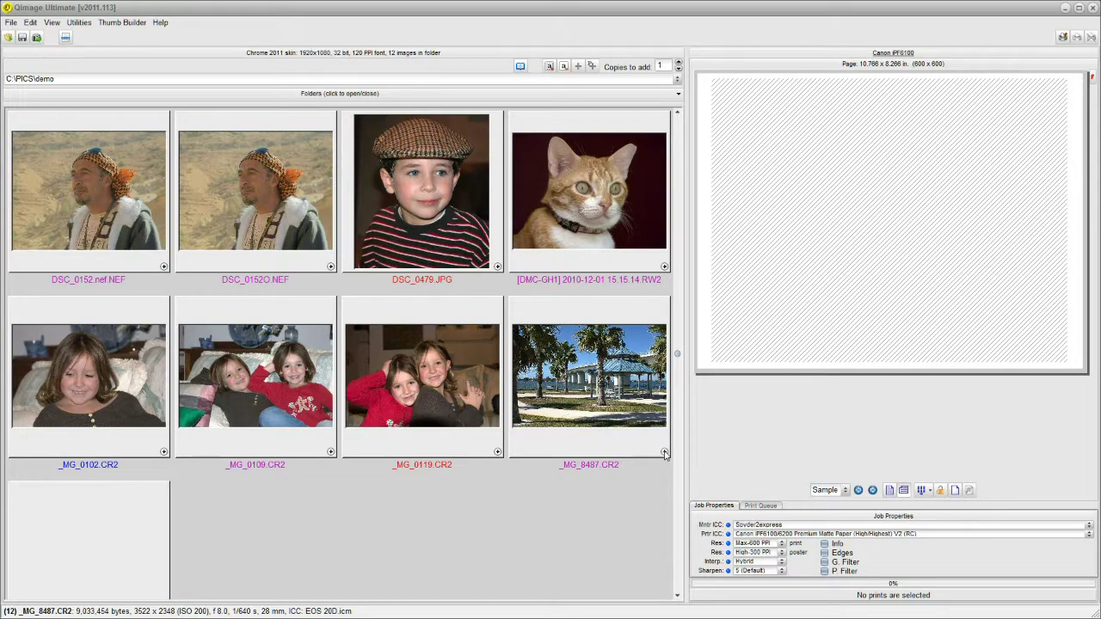
# Place _MG_8487.CR2, the palm-tree gazebo photo, on the print page as a 10.00 x 8.00 print.
pyautogui.click(665, 452)
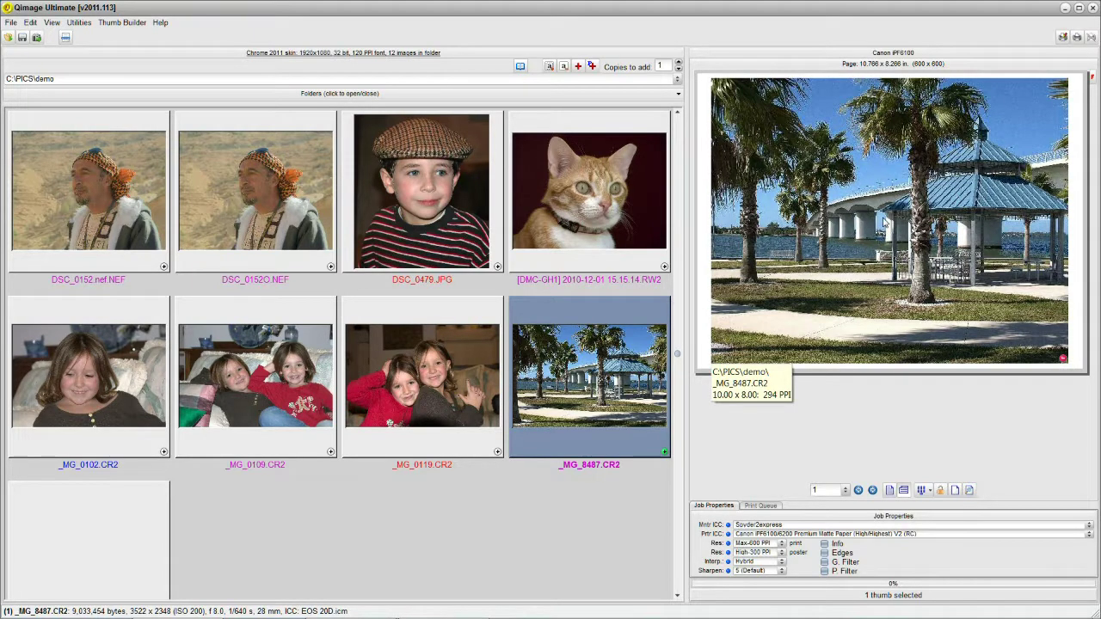
pyautogui.doubleClick(877, 222)
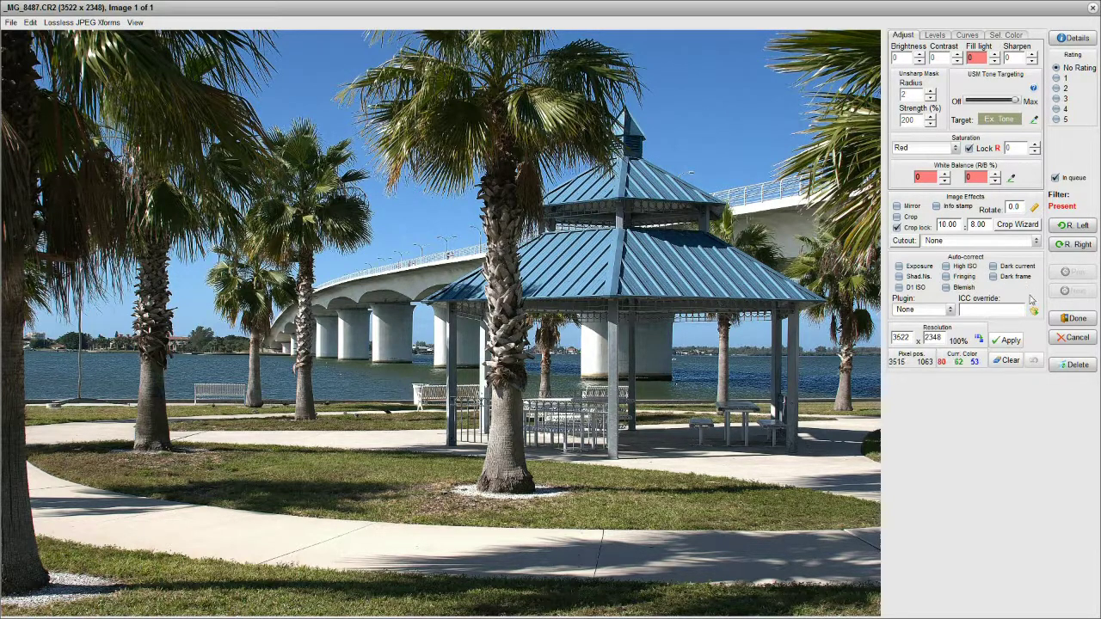
pyautogui.click(1070, 319)
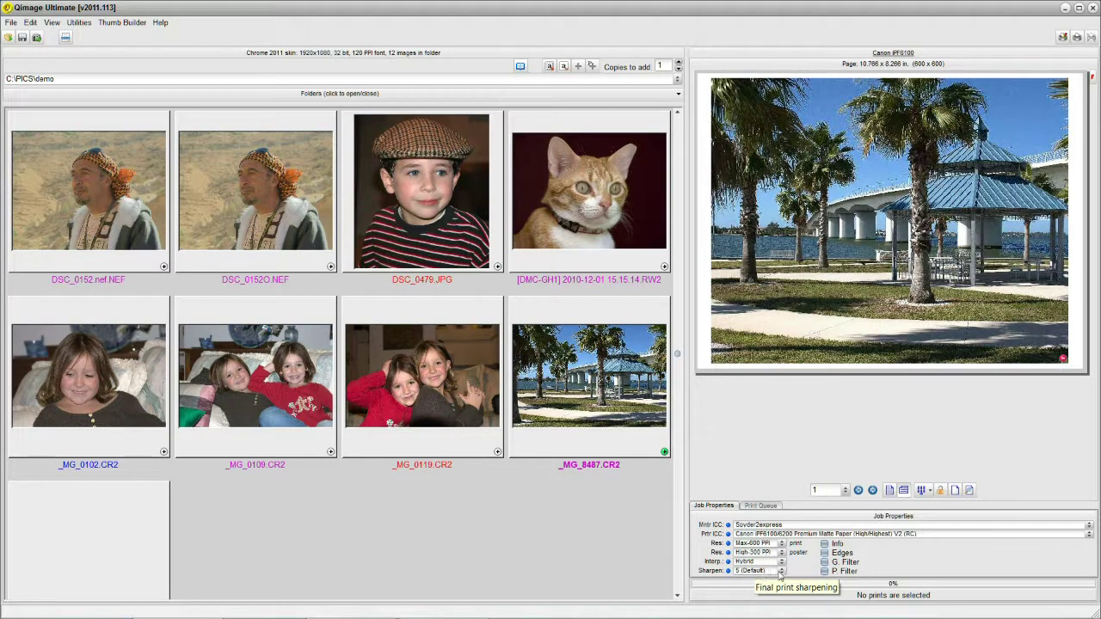
pyautogui.click(782, 571)
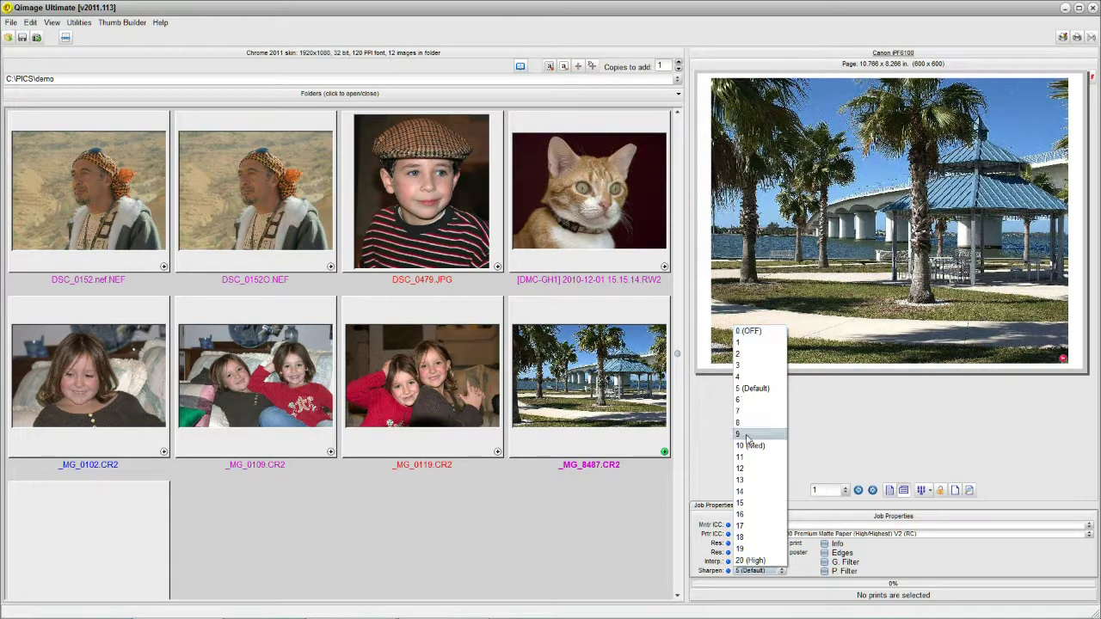
pyautogui.click(753, 391)
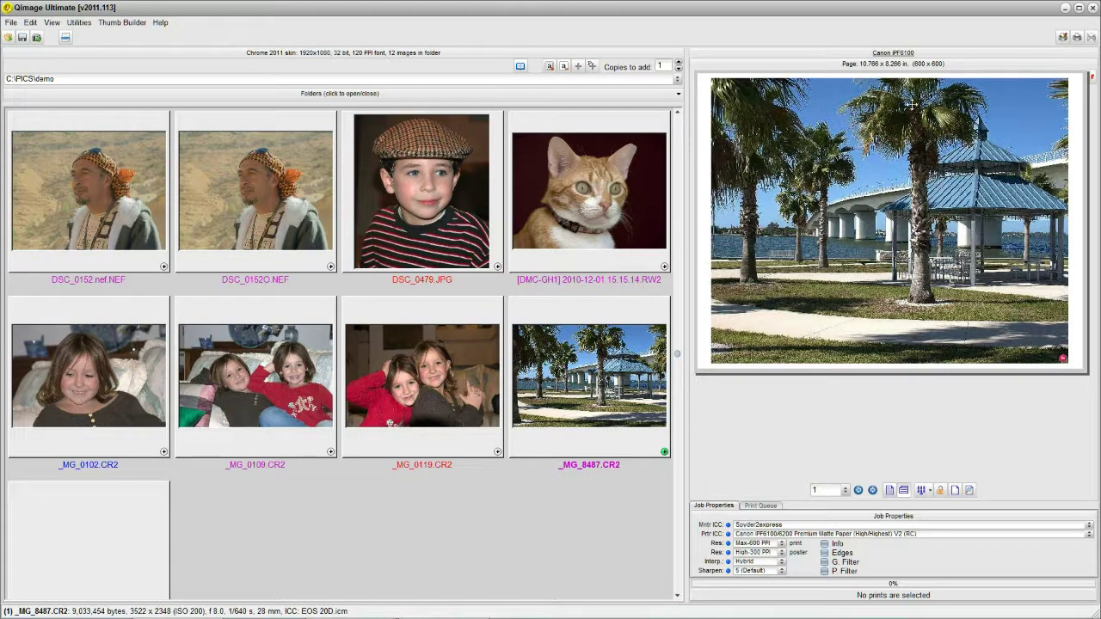
# Choose 8 in the Job Properties Sharpen list for final print sharpening.
pyautogui.moveTo(856, 163)
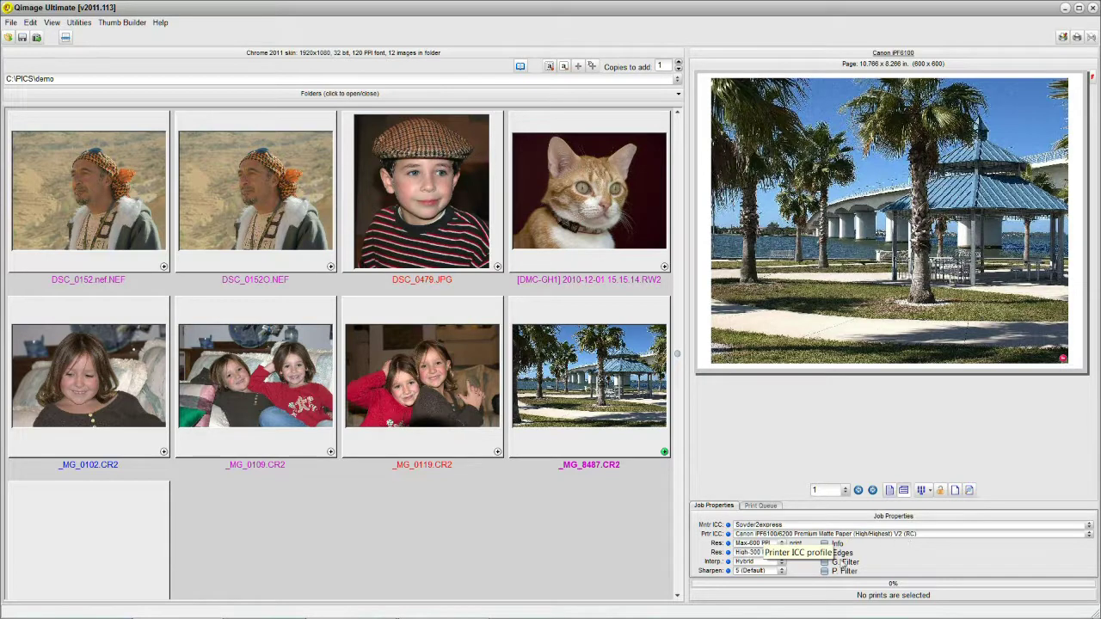
pyautogui.click(781, 572)
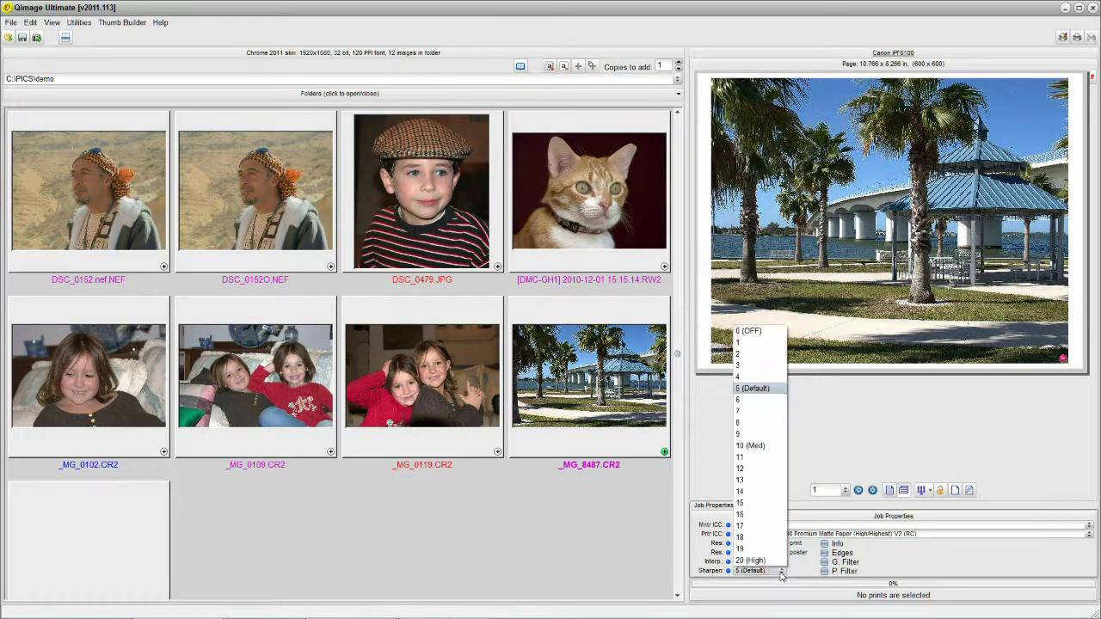
pyautogui.click(745, 424)
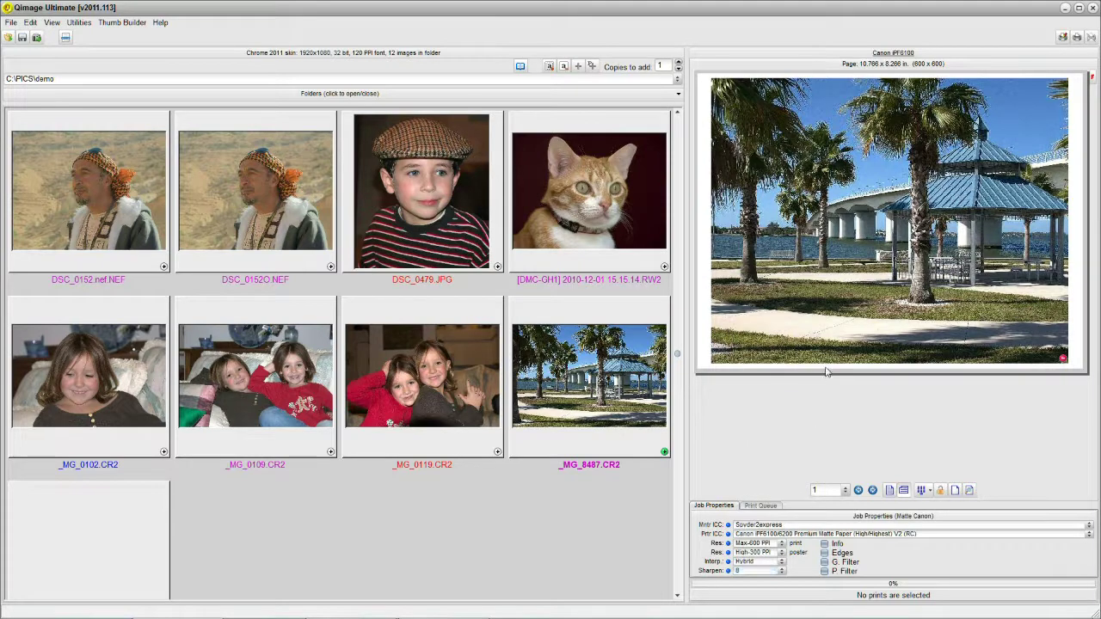
pyautogui.moveTo(817, 349)
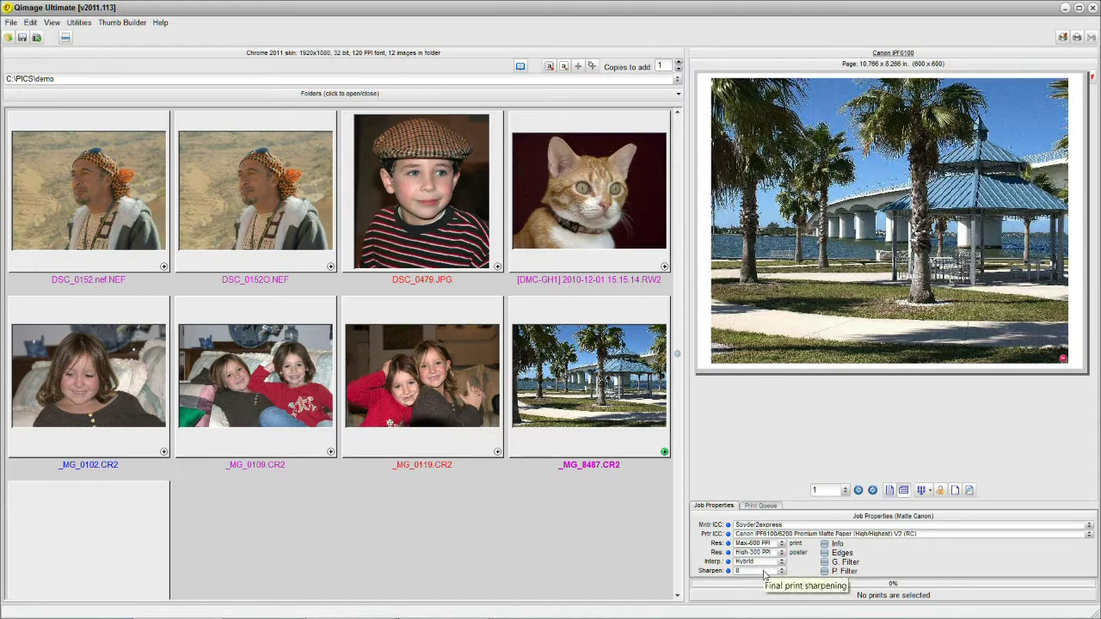
# Save the current printer setup, with sharpening 8, over Matte Canon.prt and confirm the overwrite.
pyautogui.click(11, 23)
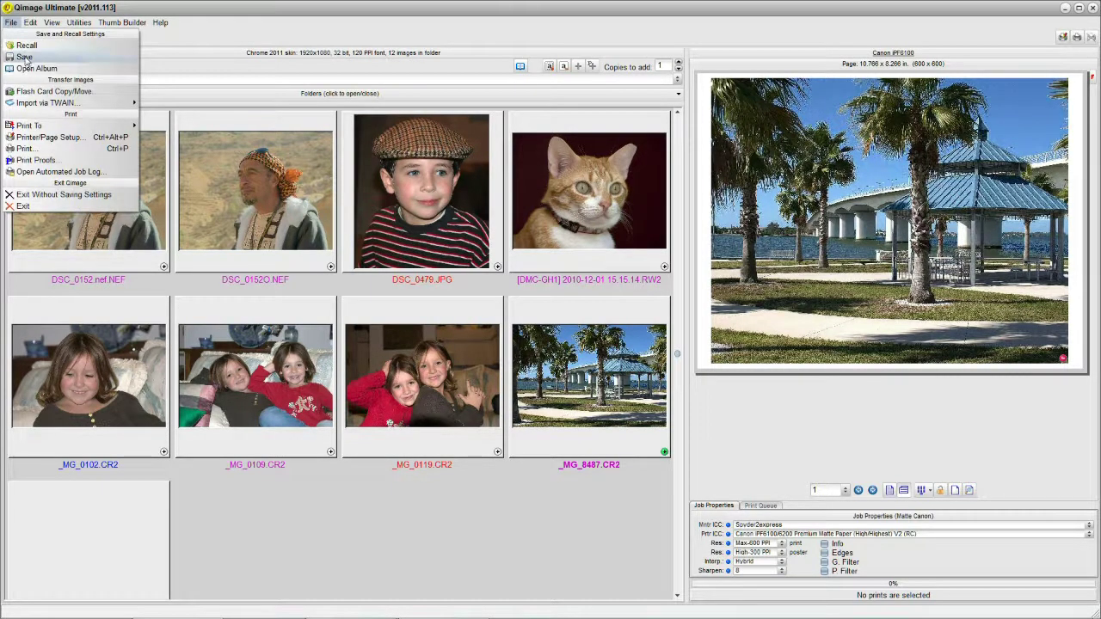
pyautogui.click(24, 56)
pyautogui.click(227, 270)
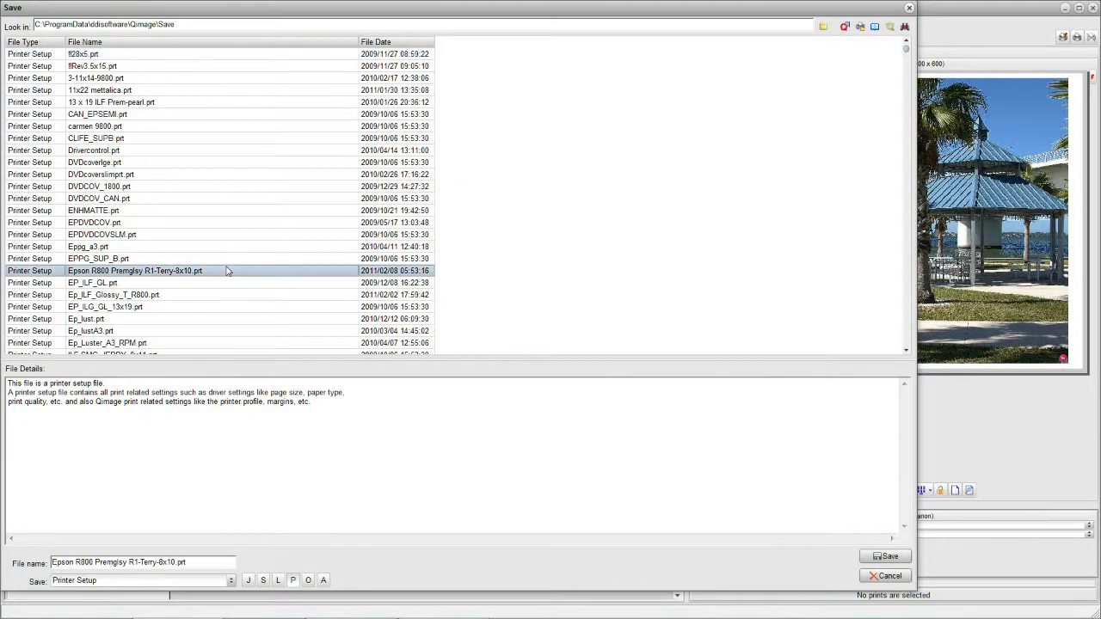
pyautogui.press('Down')
pyautogui.press('Down')
pyautogui.press('Down')
pyautogui.press('Down')
pyautogui.press('Down')
pyautogui.press('Down')
pyautogui.press('Down')
pyautogui.press('Down')
pyautogui.press('Down')
pyautogui.press('Down')
pyautogui.press('Down')
pyautogui.press('Down')
pyautogui.press('Down')
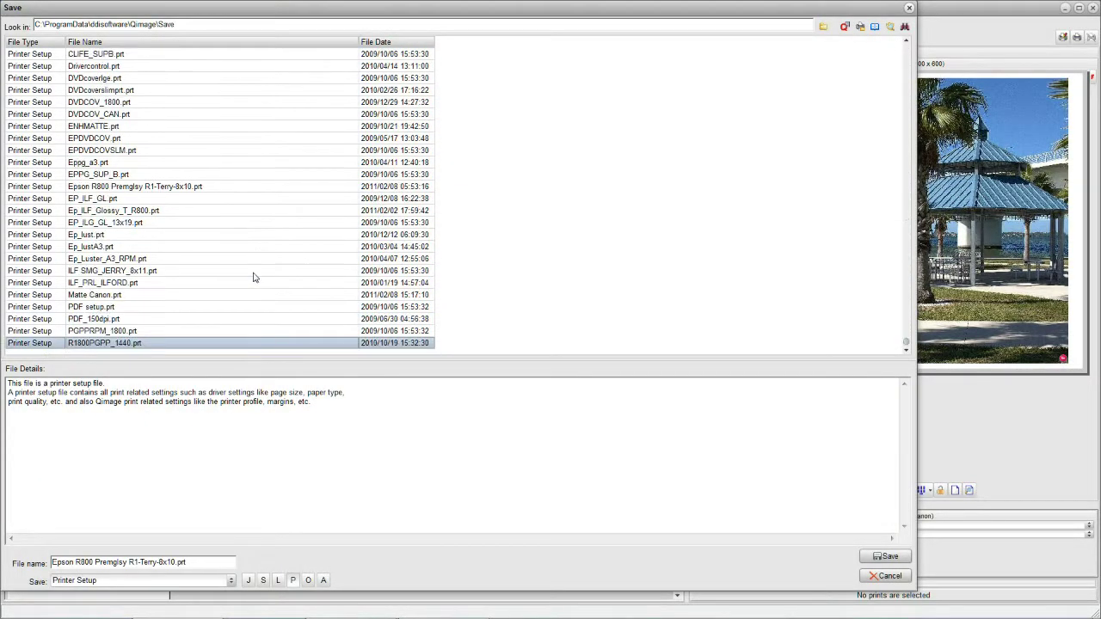
pyautogui.click(104, 297)
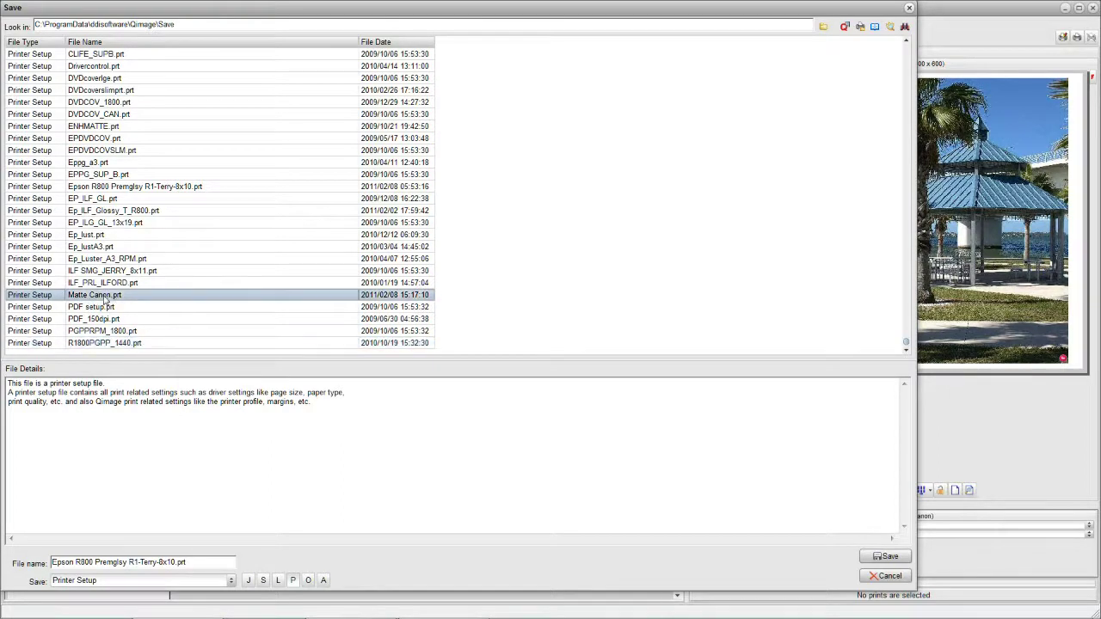
pyautogui.click(886, 556)
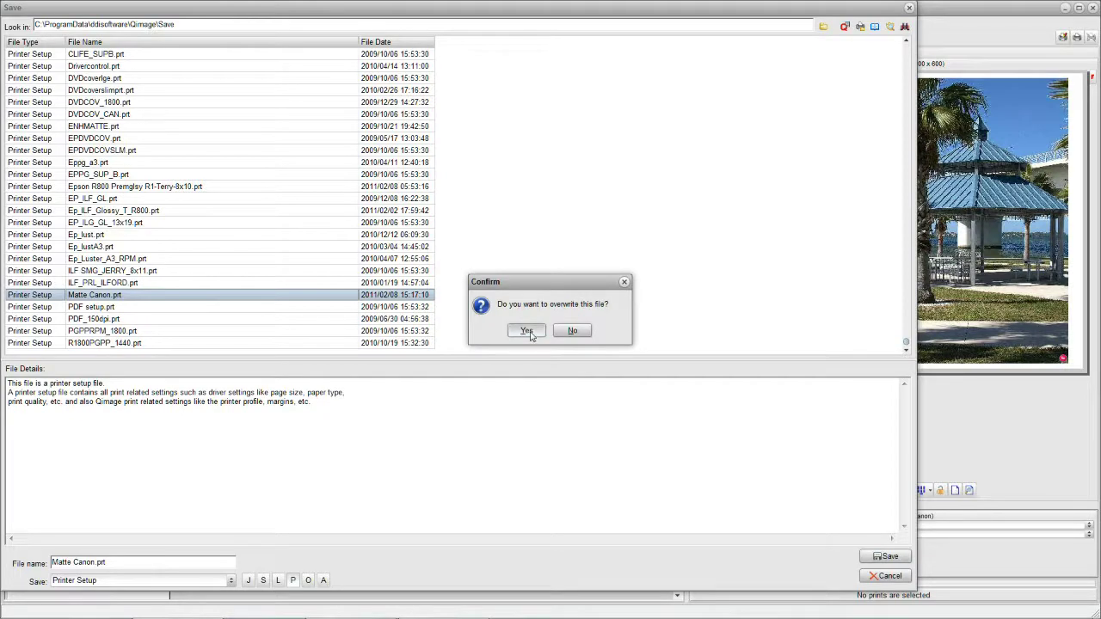
pyautogui.click(531, 331)
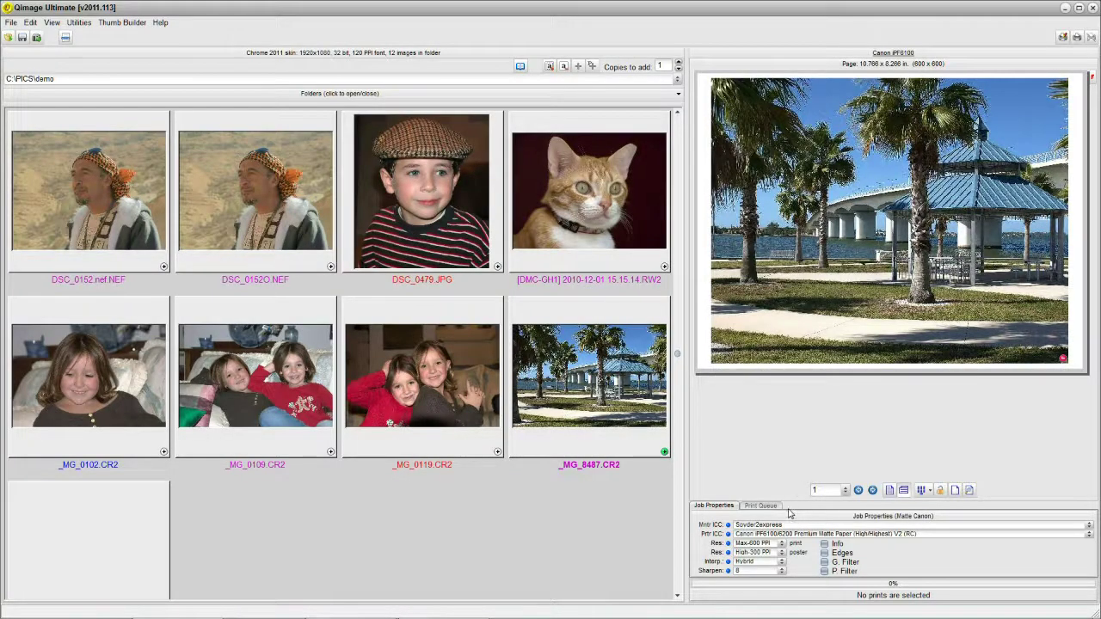
# Pick 5 (Default) in the Job Properties Sharpen list.
pyautogui.moveTo(928, 298)
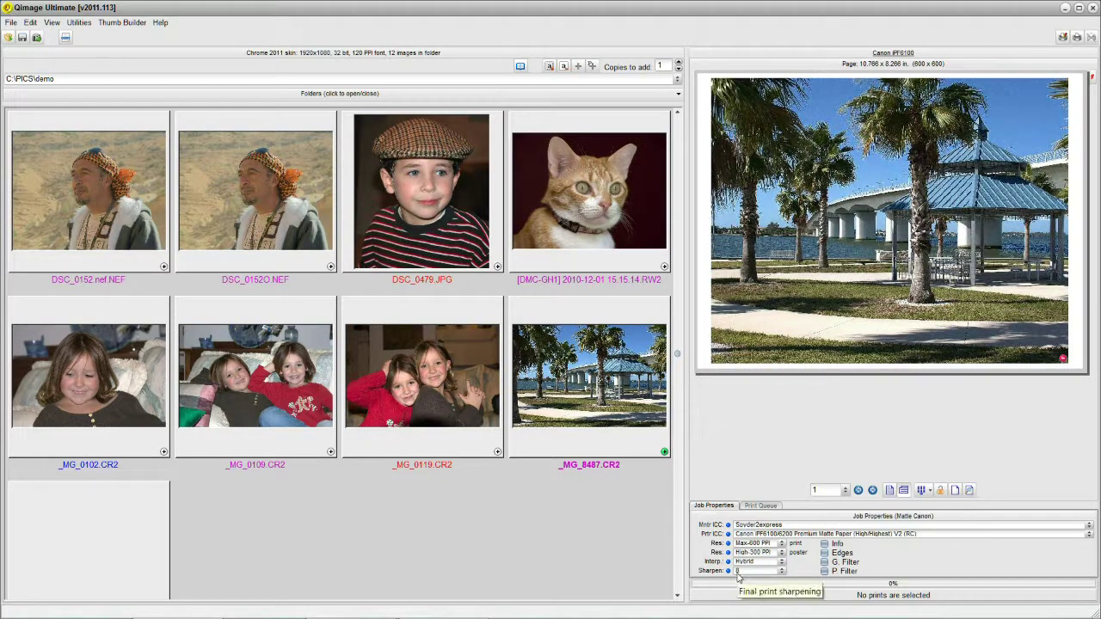
pyautogui.click(781, 575)
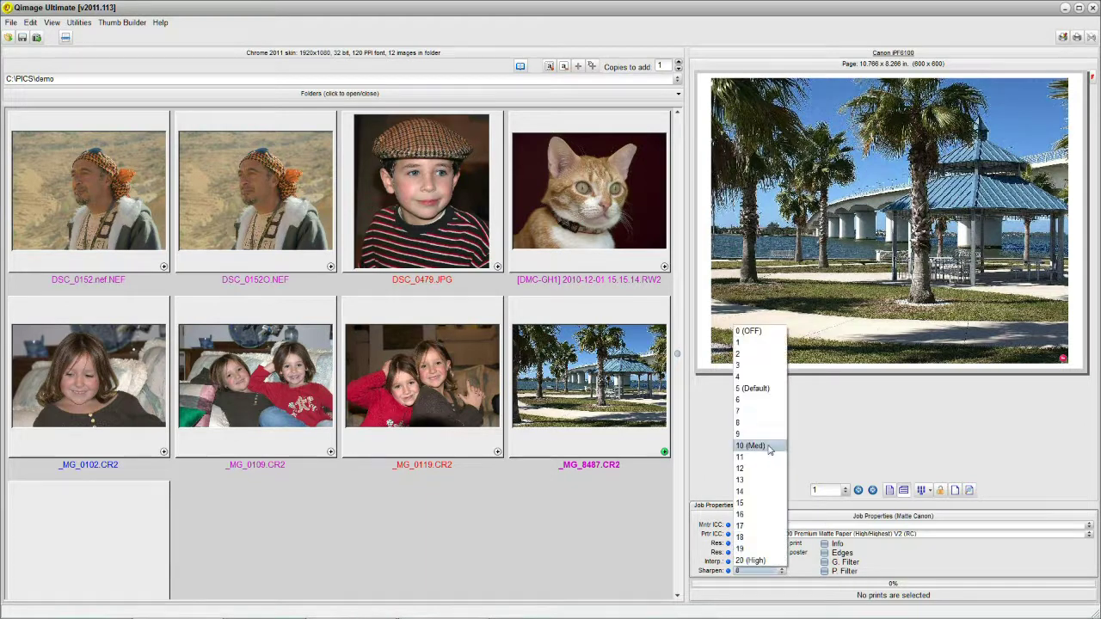
pyautogui.click(754, 389)
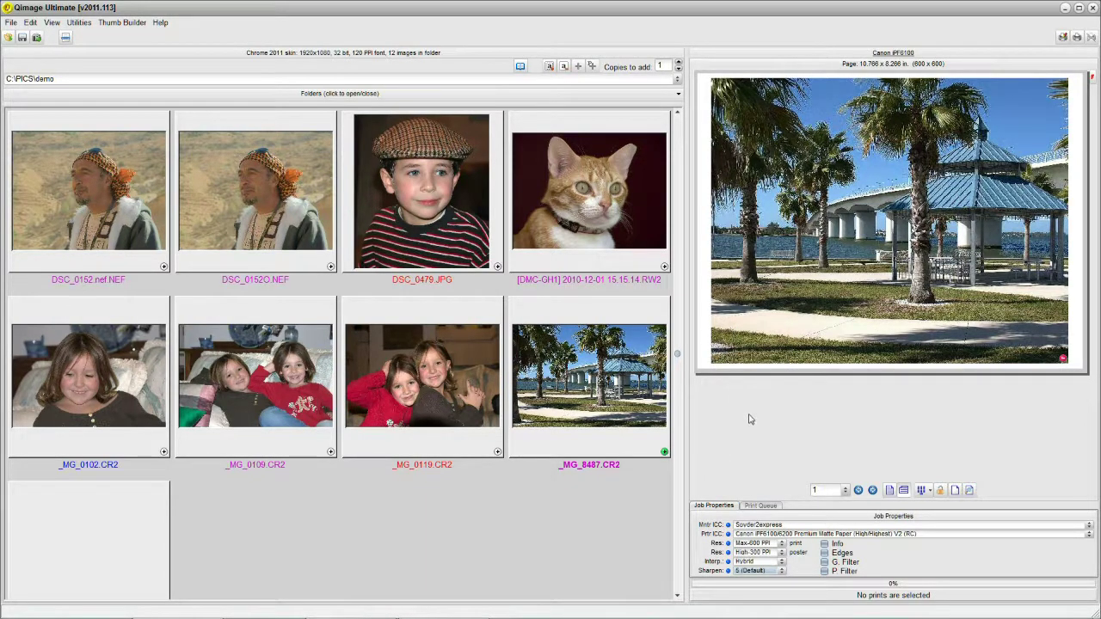
# Recall the saved Matte Canon.prt printer setup, bringing sharpening back to 8.
pyautogui.click(12, 23)
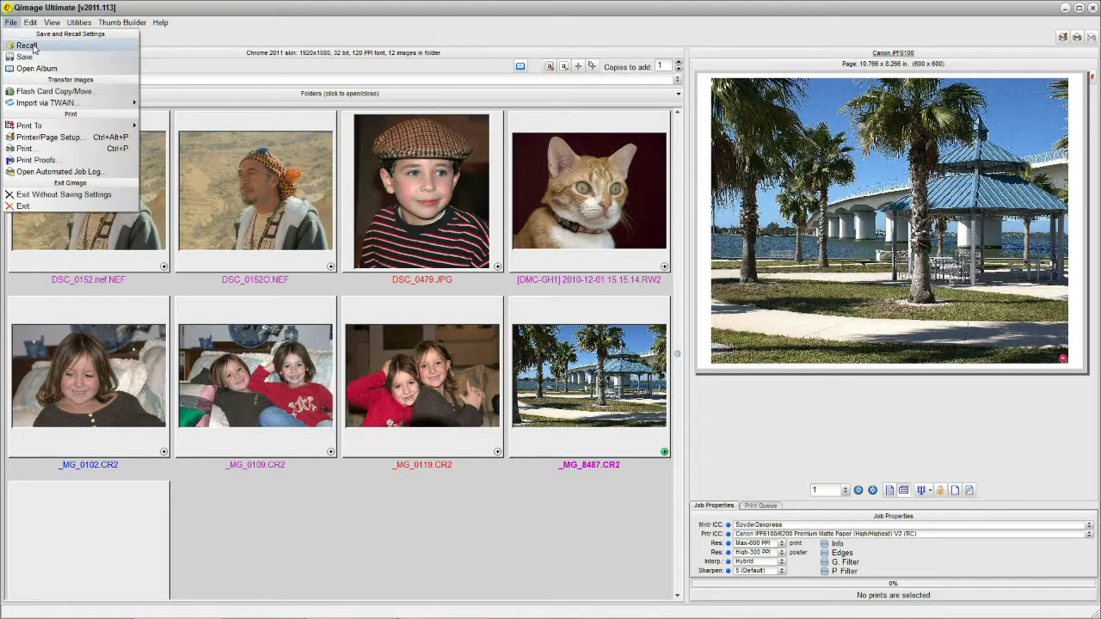
pyautogui.click(35, 42)
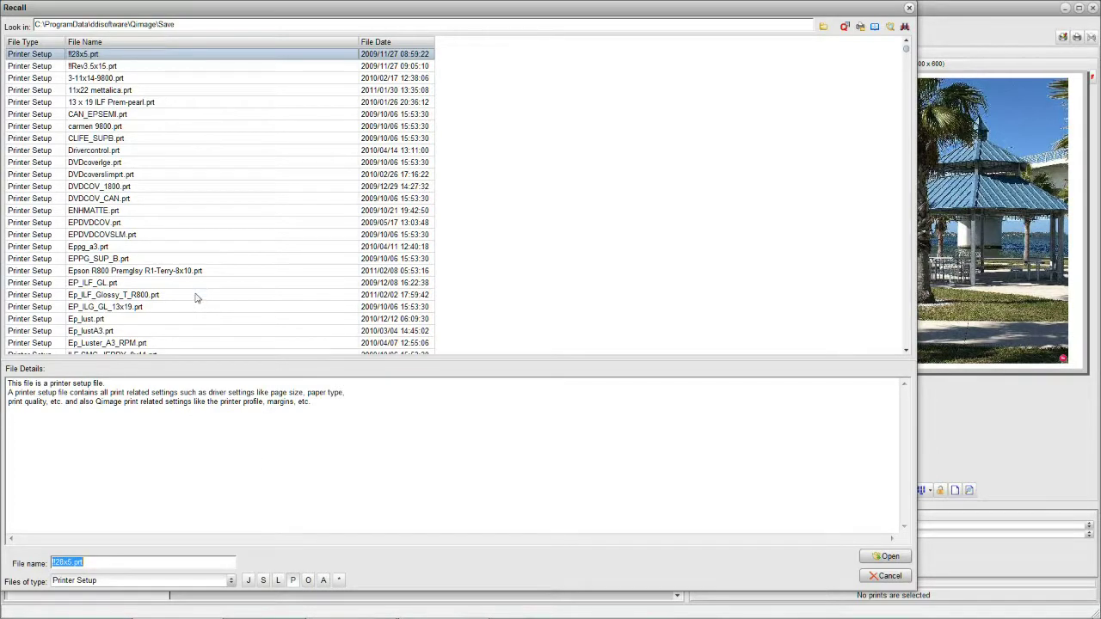
pyautogui.click(203, 297)
pyautogui.press('Down')
pyautogui.press('Down')
pyautogui.press('Down')
pyautogui.press('Down')
pyautogui.press('Down')
pyautogui.press('Down')
pyautogui.press('Down')
pyautogui.press('Down')
pyautogui.press('Down')
pyautogui.press('Down')
pyautogui.press('Down')
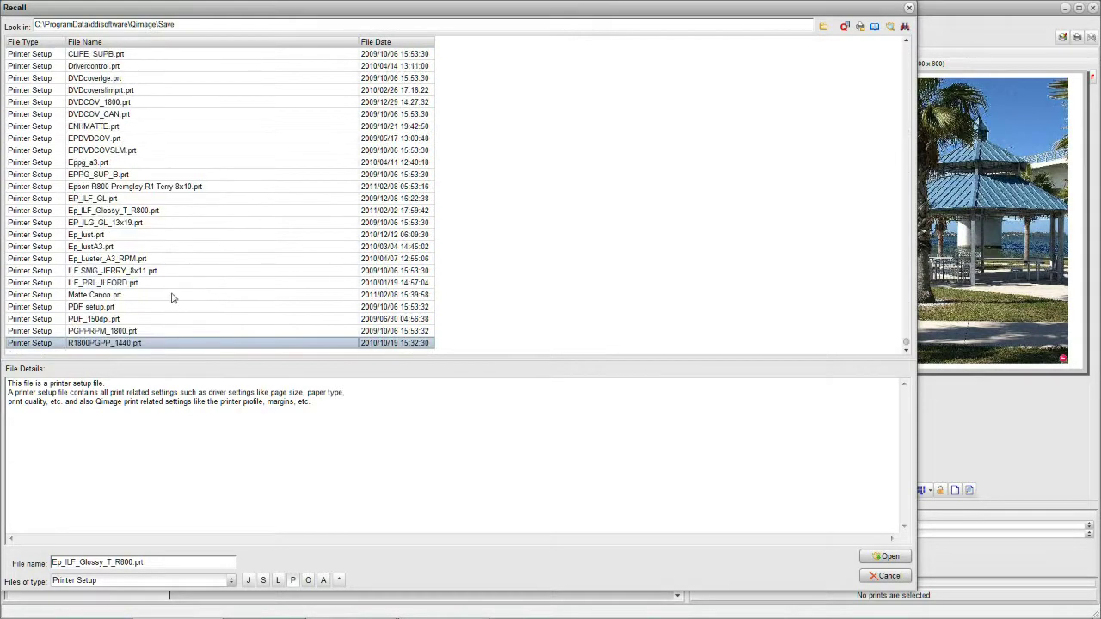
pyautogui.click(96, 298)
pyautogui.click(886, 558)
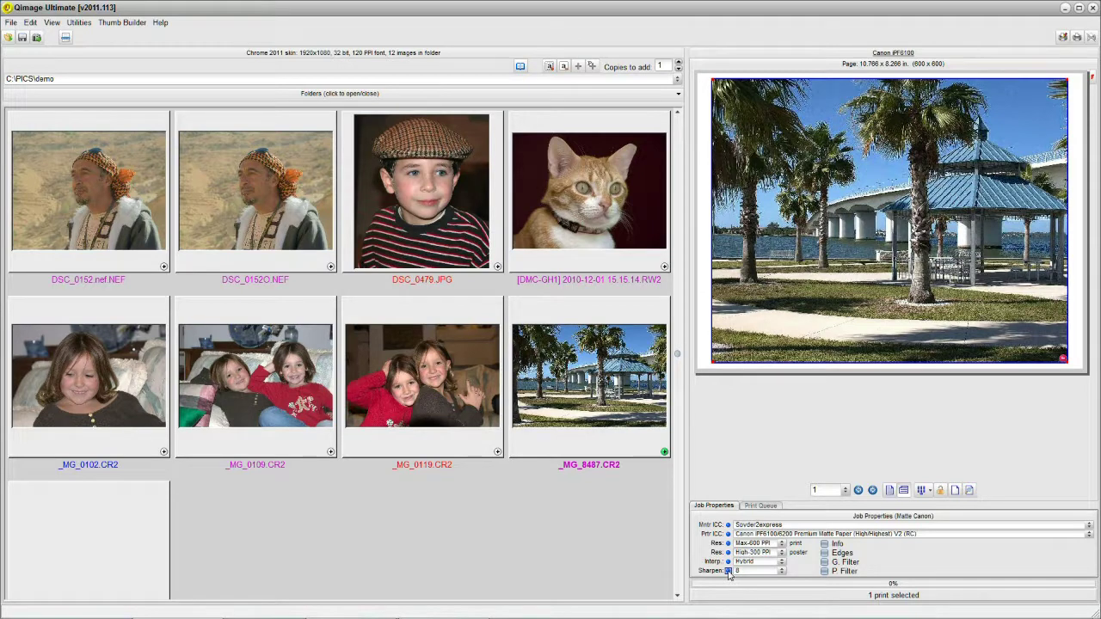
# Drag the Final Print Sharpening slider in the Interpolation dialog down to 5 (Default) and apply.
pyautogui.click(728, 572)
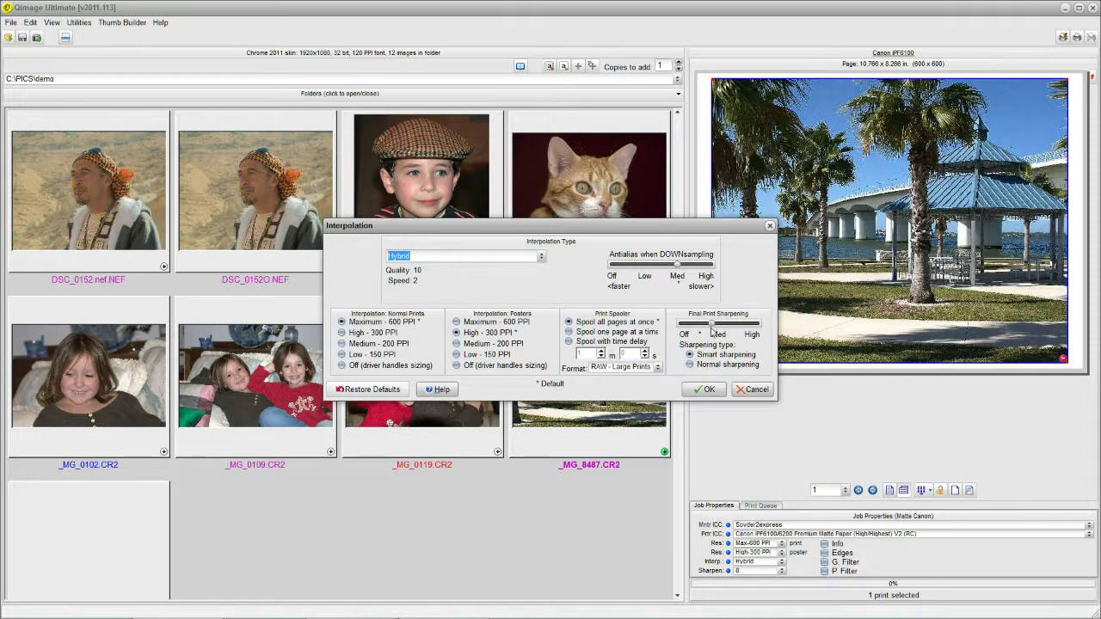
pyautogui.moveTo(713, 327); pyautogui.dragTo(702, 328)
pyautogui.click(707, 389)
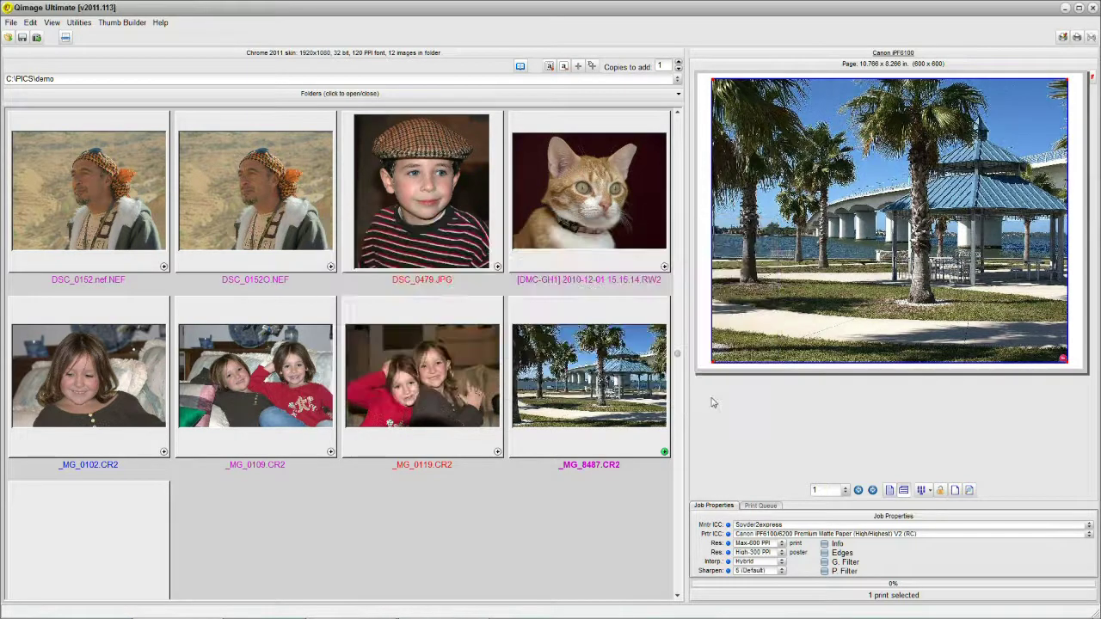
# Choose 8 in the Job Properties Sharpen list so the job matches Matte Canon again.
pyautogui.click(781, 571)
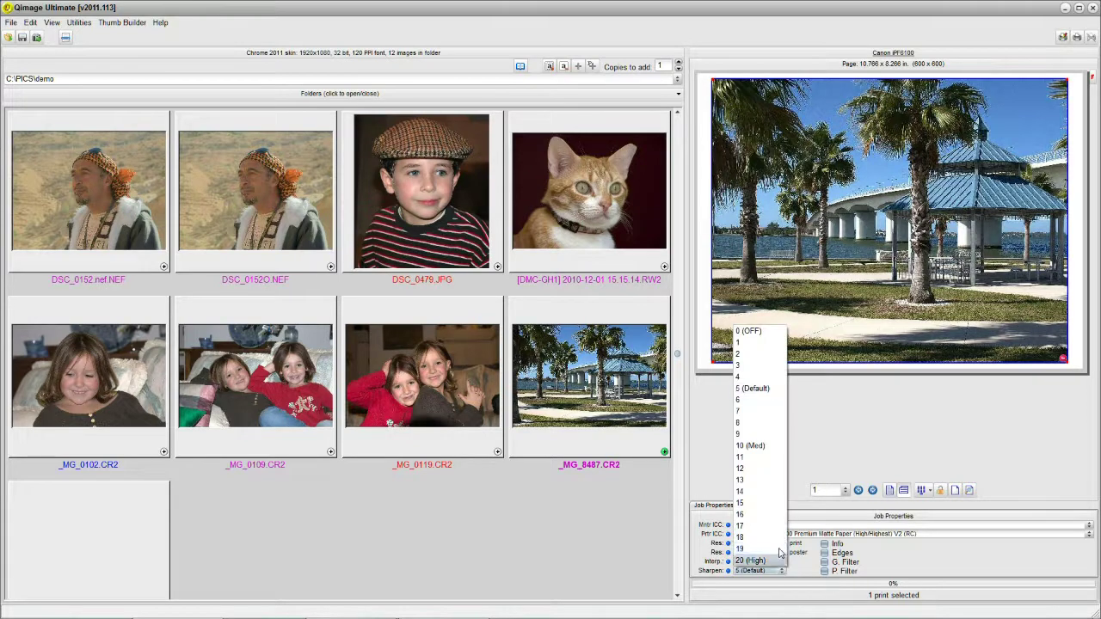
pyautogui.click(764, 422)
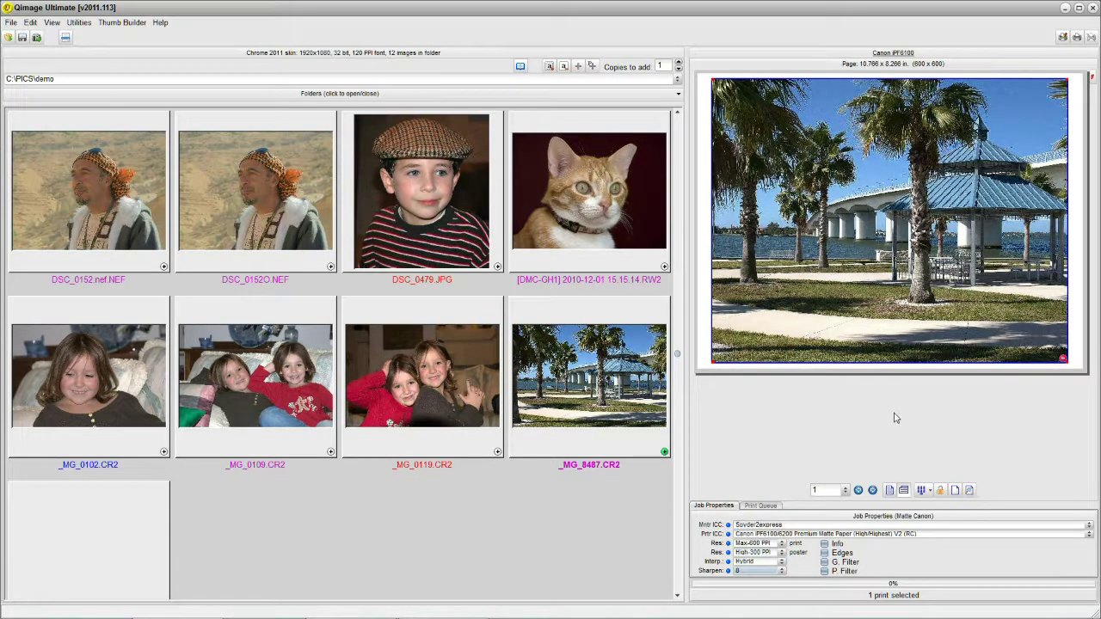